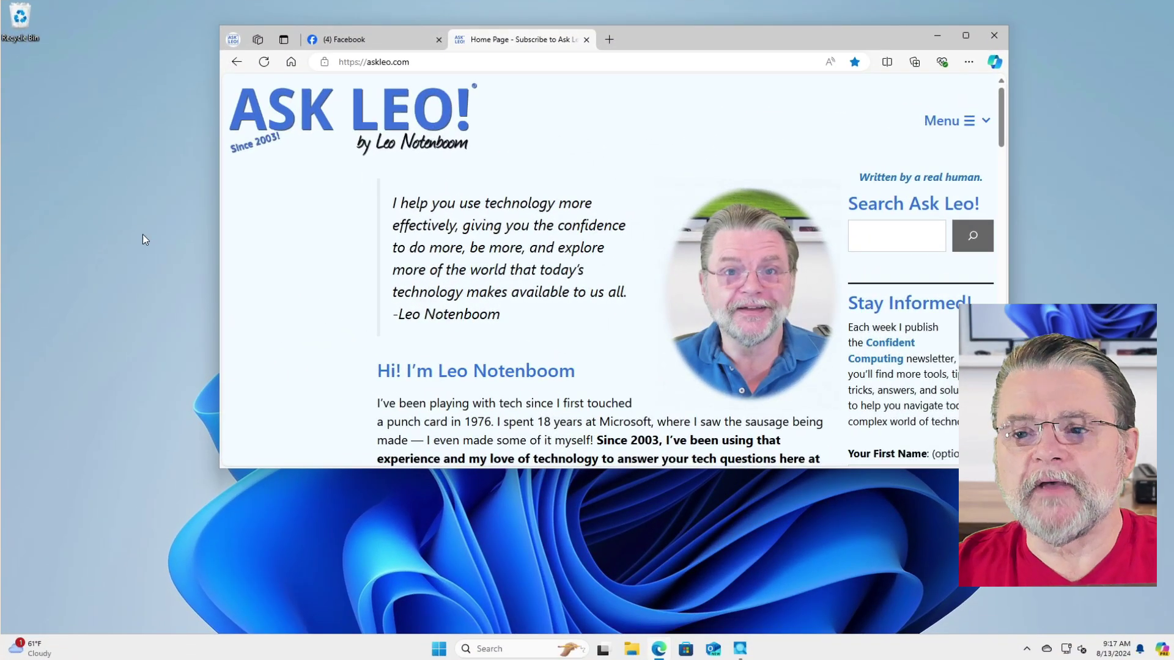
From the Facebook news feed, navigate via the profile menu to the Settings & privacy settings page.
{"action": "left_click", "coordinate": [381, 39]}
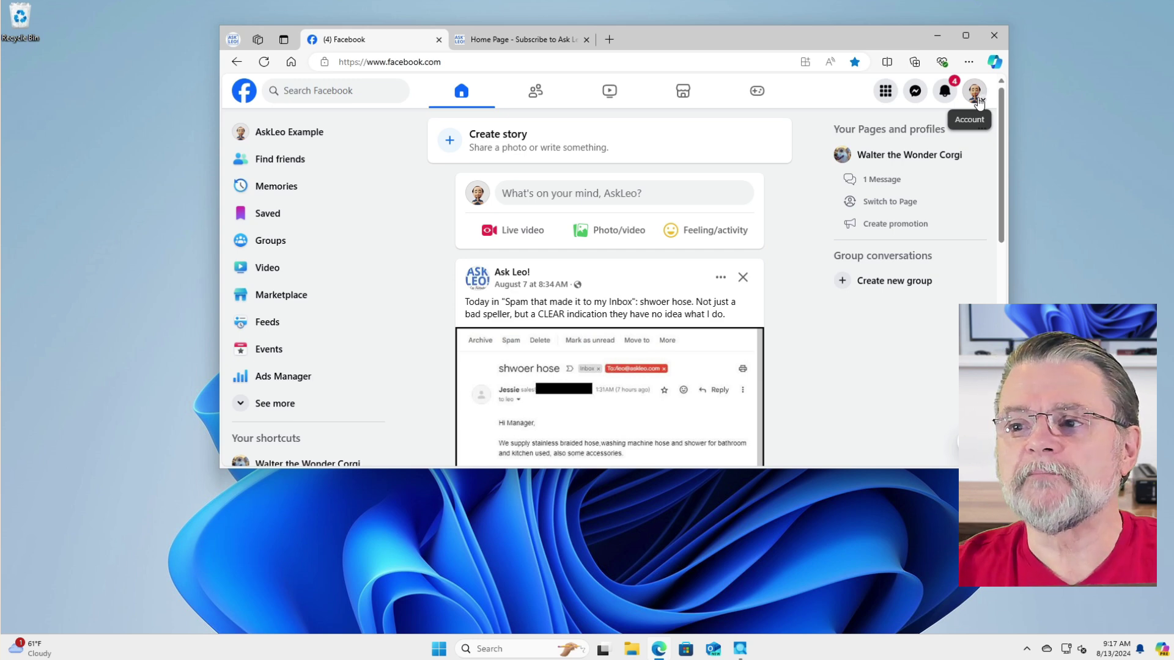
{"action": "left_click", "coordinate": [974, 91]}
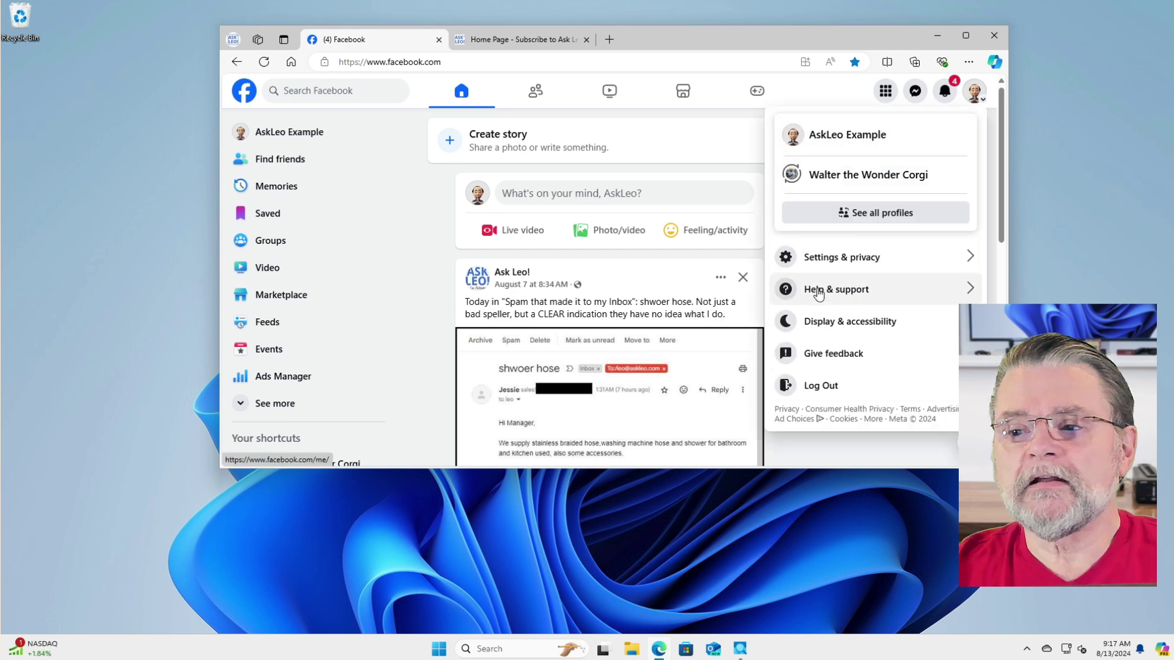
{"action": "left_click", "coordinate": [846, 259]}
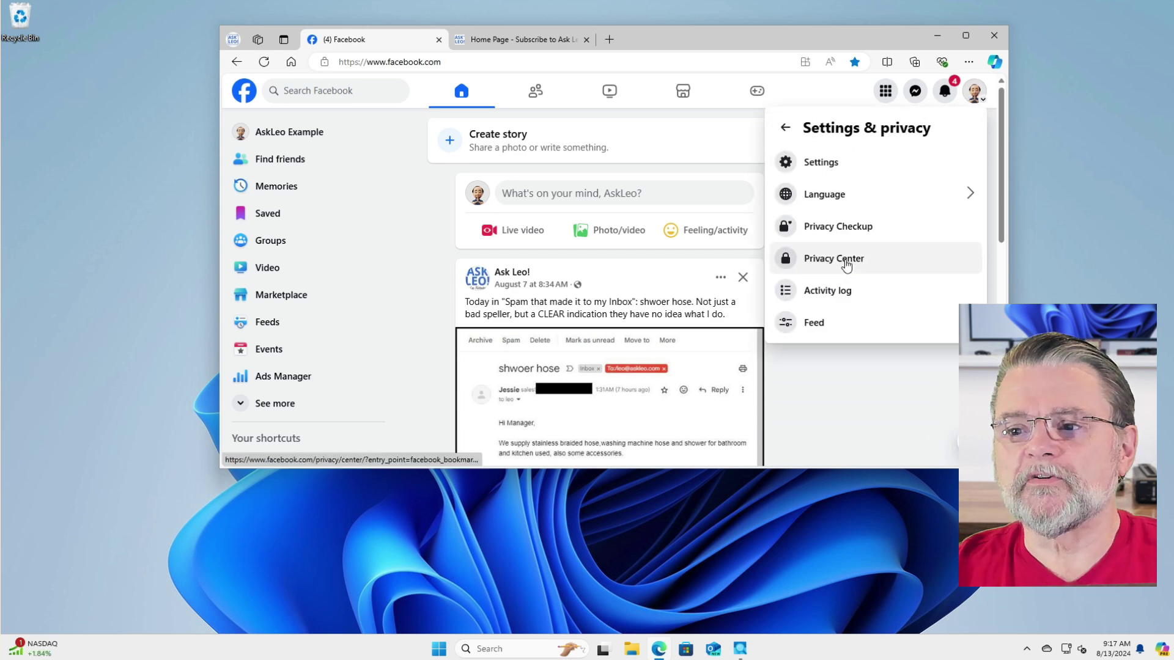
{"action": "left_click", "coordinate": [838, 163]}
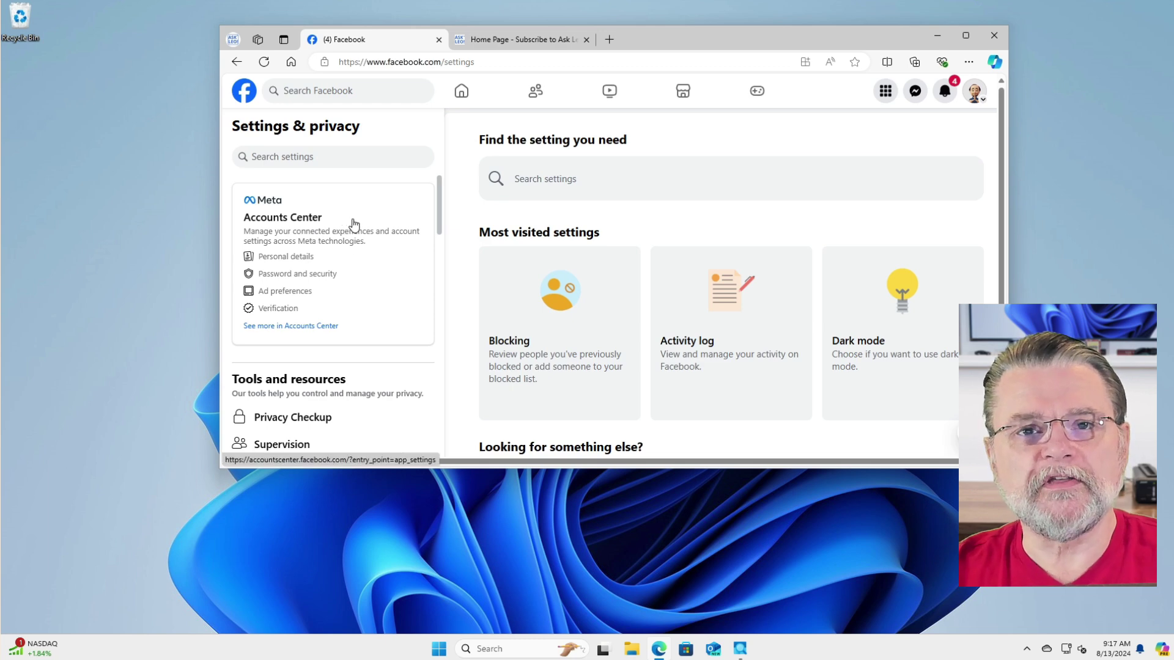
In the Meta Accounts Center, reach Account ownership and control under Personal details.
{"action": "left_click", "coordinate": [354, 224]}
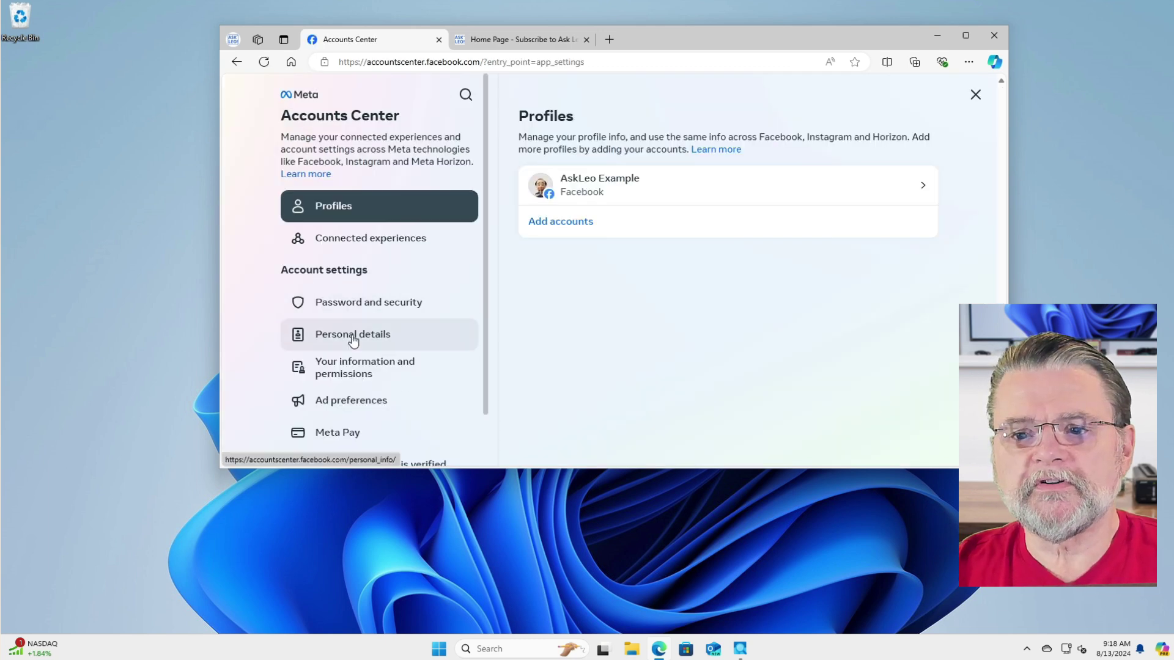
{"action": "left_click", "coordinate": [354, 339]}
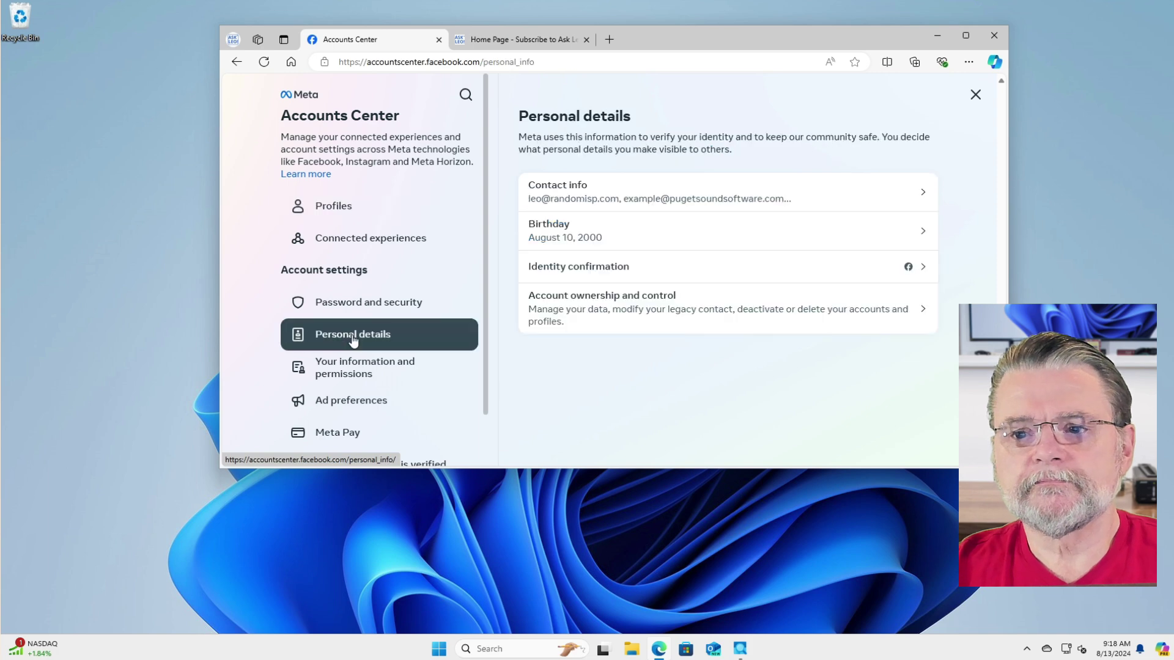
{"action": "left_click", "coordinate": [612, 323]}
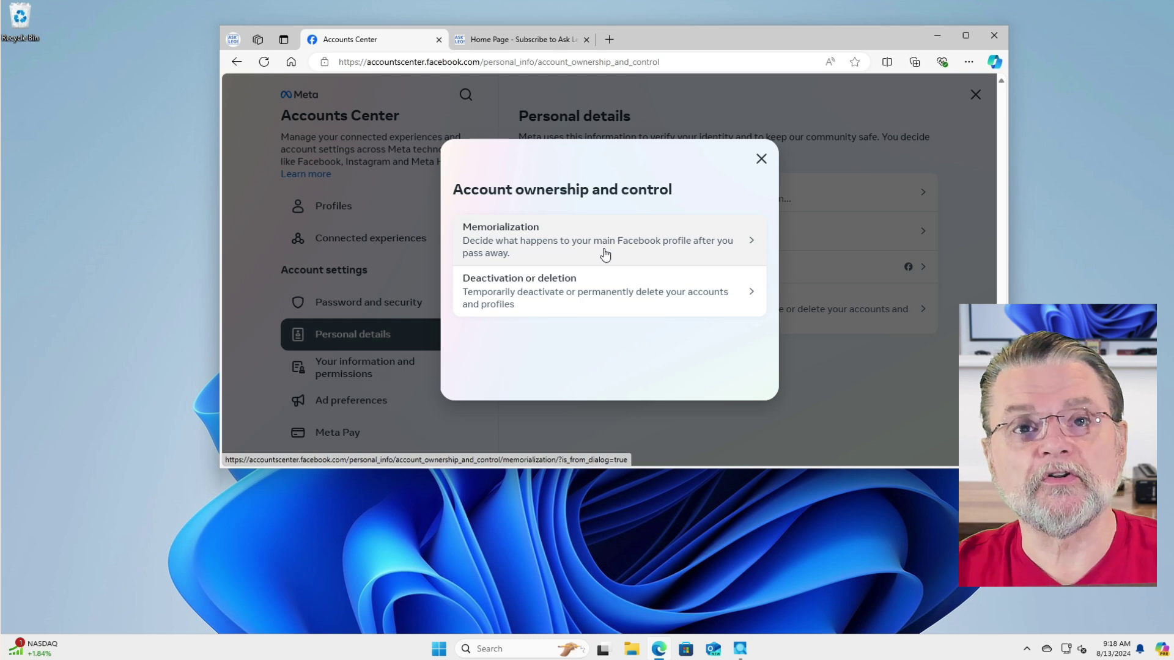
Choose Deactivation or deletion for the AskLeo Example profile and select Delete account.
{"action": "left_click", "coordinate": [626, 307]}
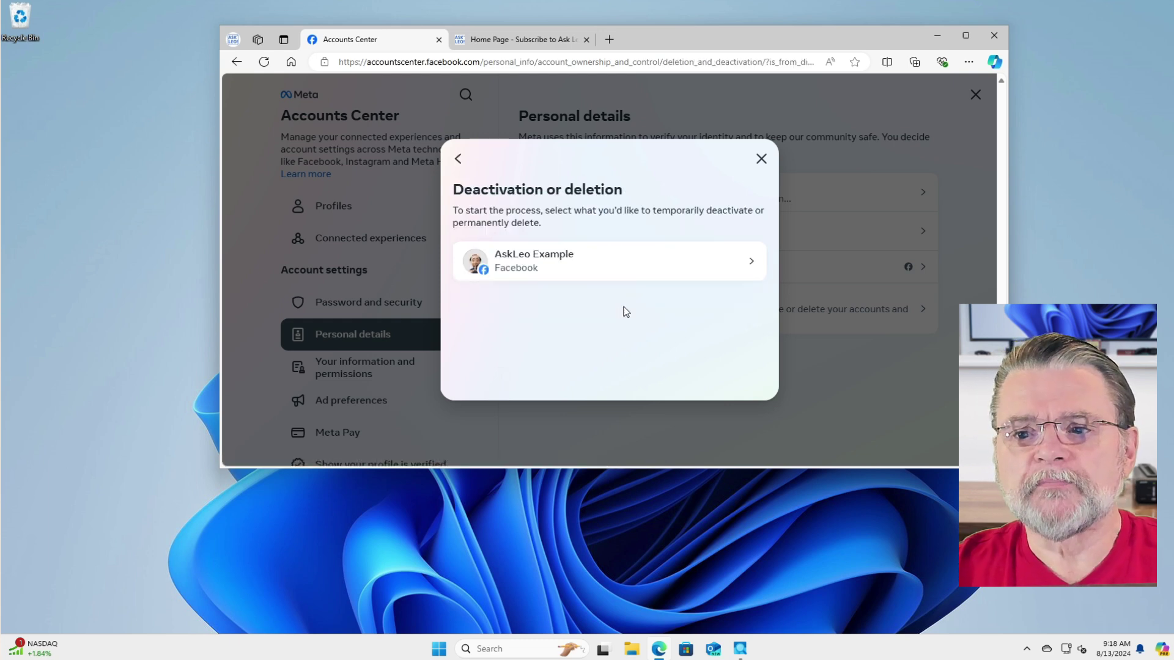
{"action": "left_click", "coordinate": [626, 266]}
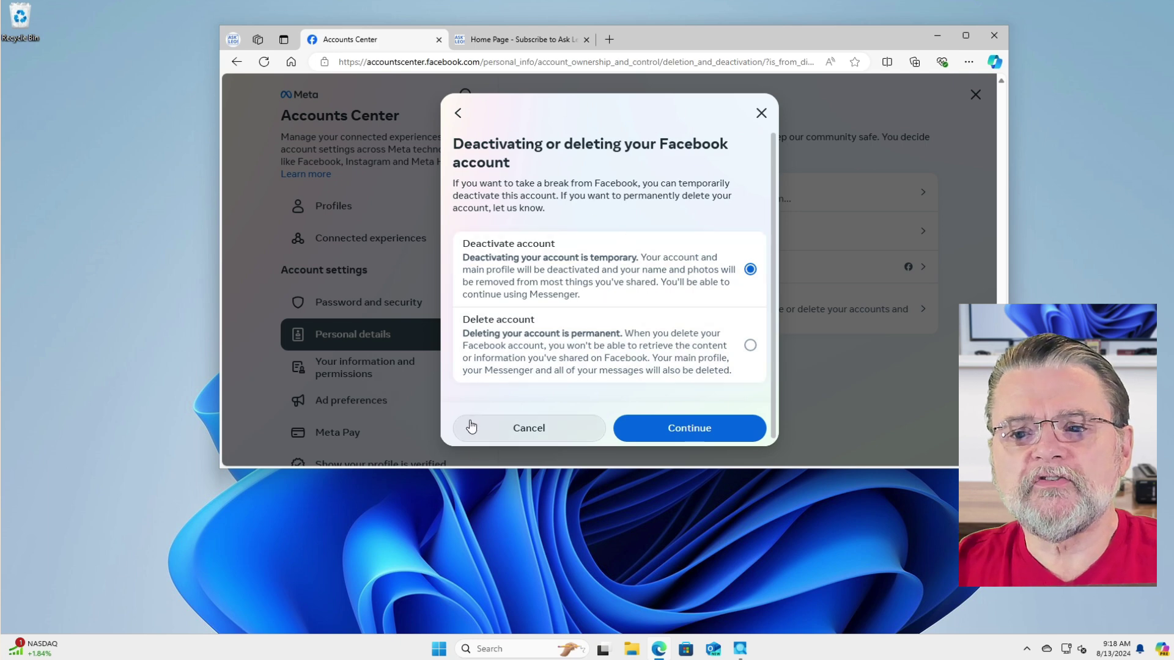
{"action": "left_click", "coordinate": [601, 360]}
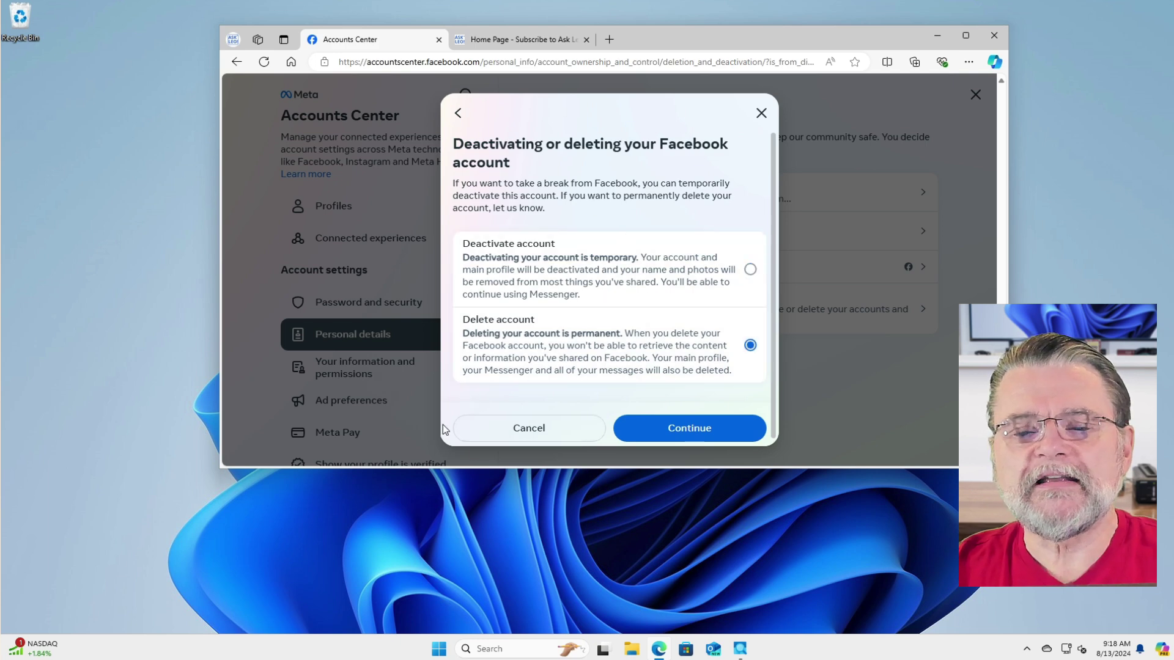